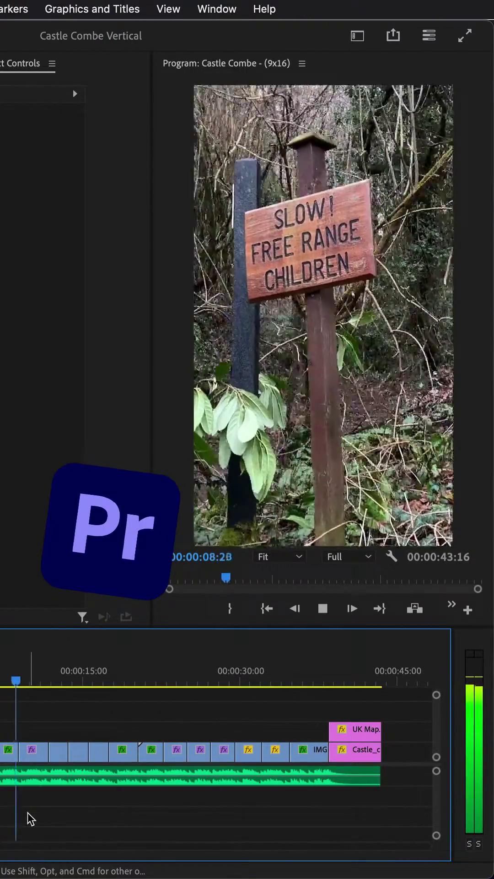
Step: Stop playback, copy the sequence clips, and check the 1080x1920, 30 fps sequence settings
key("space")
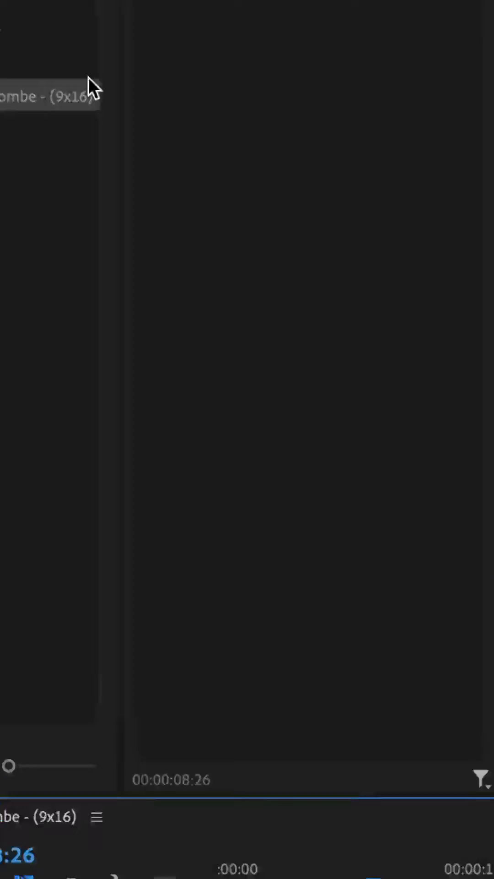
left_click(283, 9)
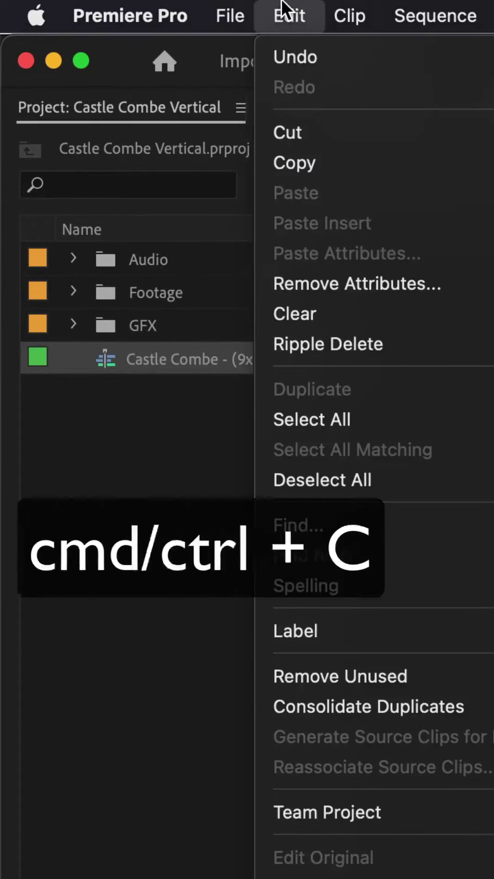
left_click(277, 173)
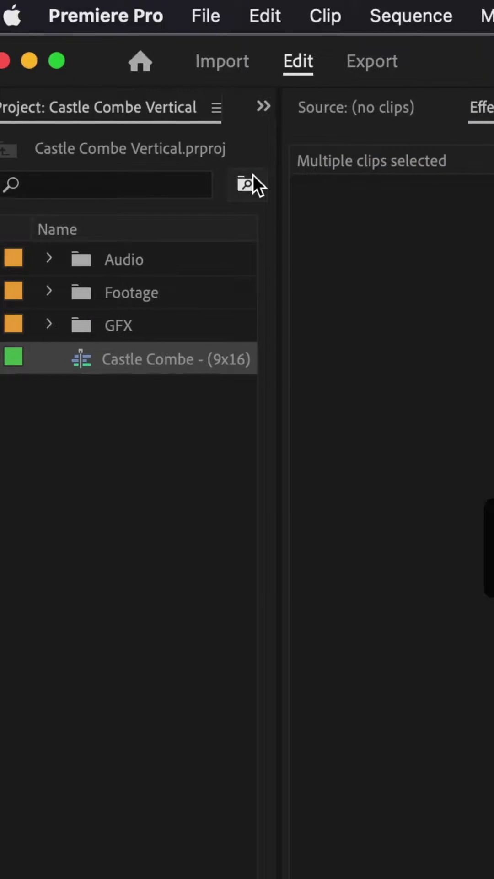
left_click(235, 15)
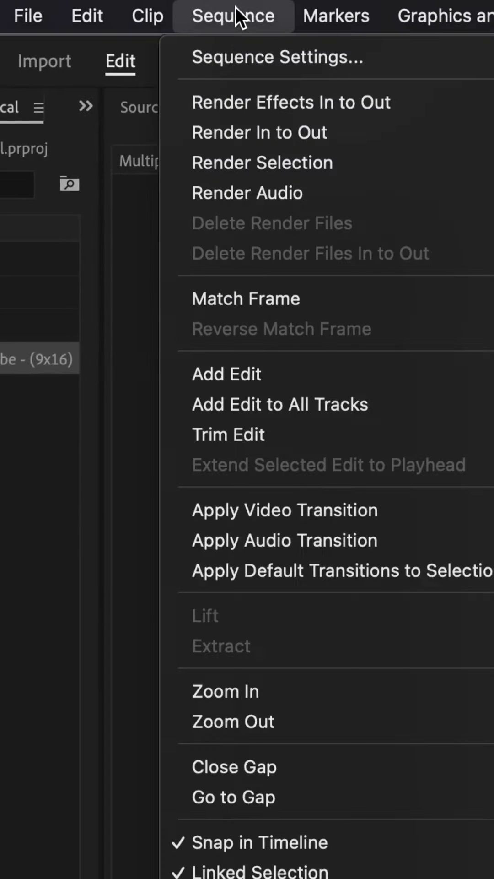
left_click(230, 57)
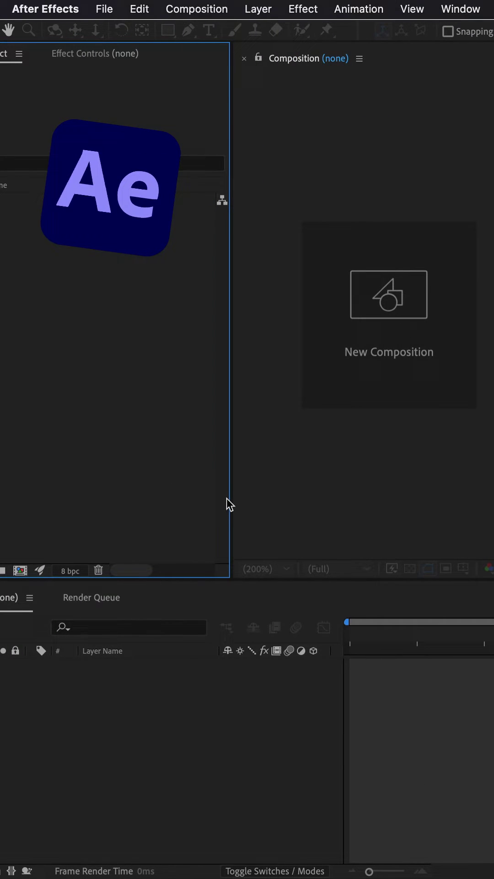
Step: Create a Social Media Portrait HD (1080x1920, 30 fps) composition named 'Castle Combe'
left_click(345, 356)
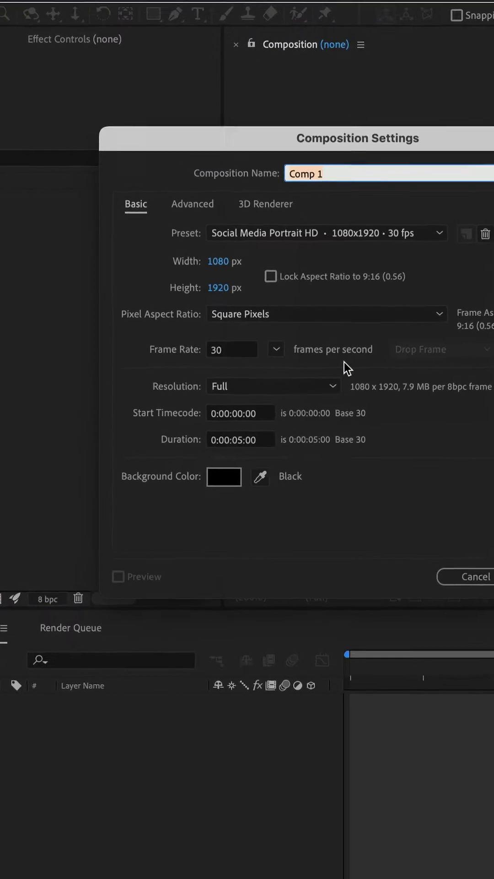
left_click(396, 232)
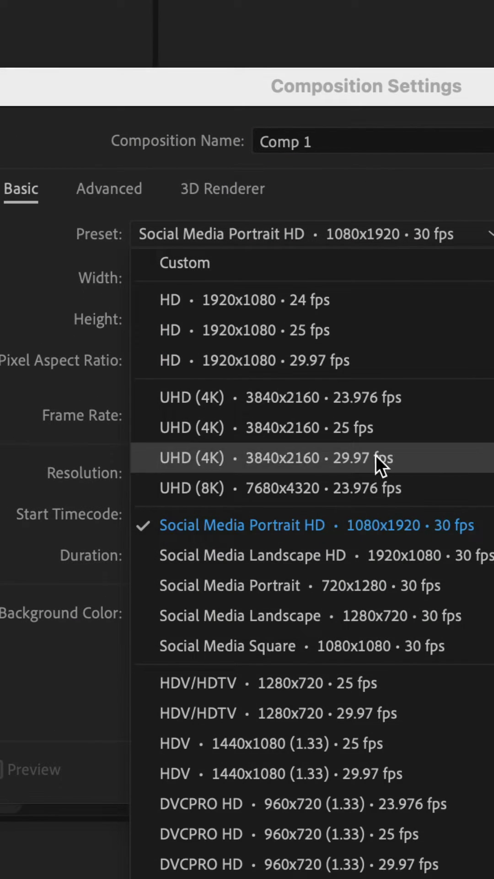
left_click(372, 529)
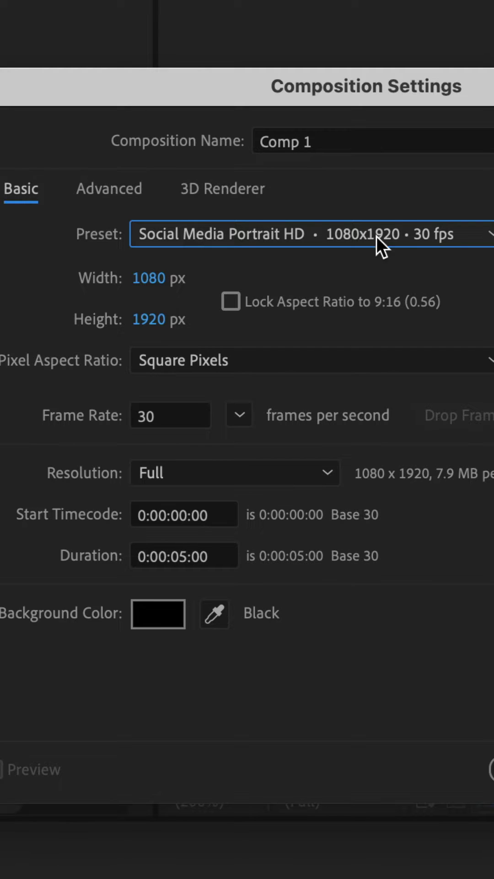
left_click(256, 141)
type("Cast")
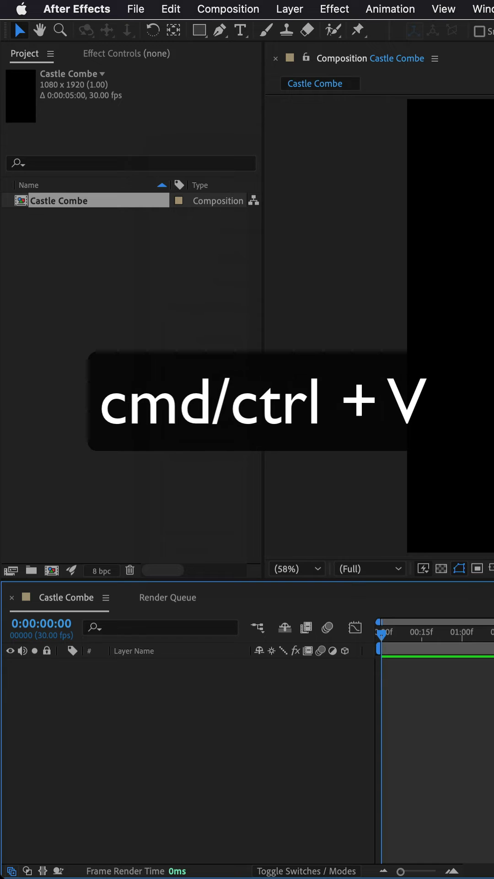
Step: Paste the clips as staggered title, map, footage and audio layers, zooming the timeline out
key("ctrl+v")
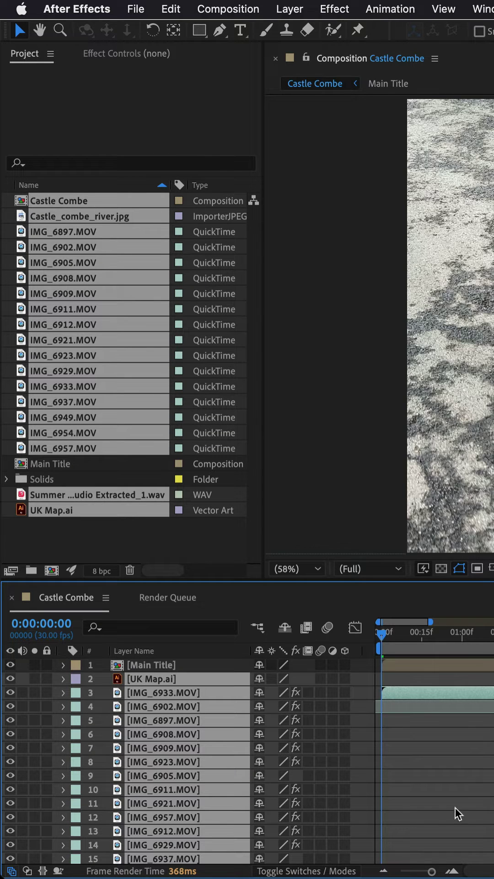
left_click_drag(431, 873, 402, 872)
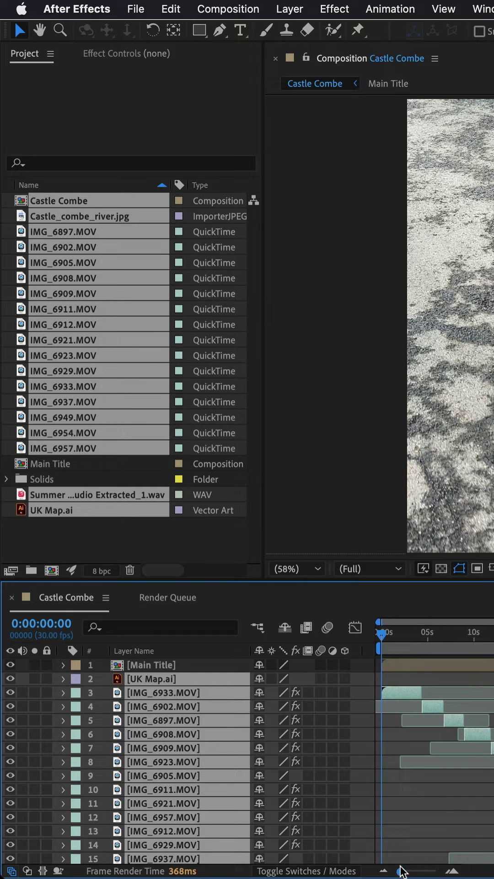
left_click(385, 810)
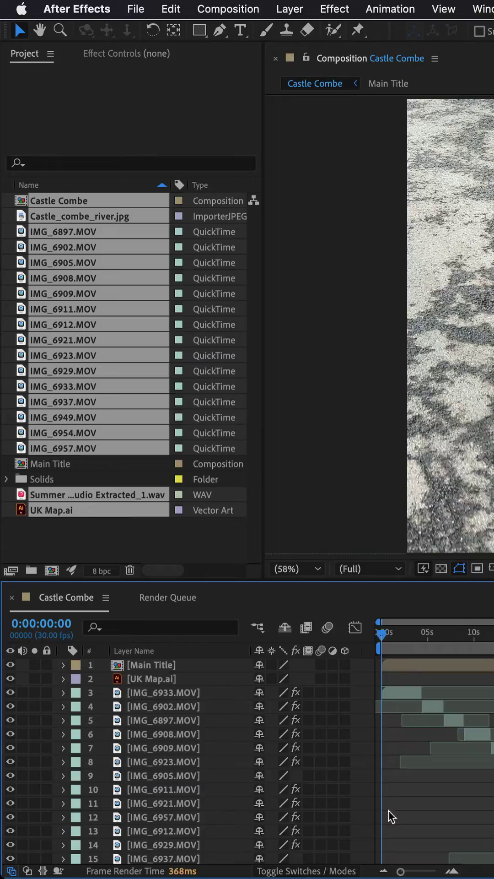
Step: Play the composition to preview the CASTLE COMBE title over the road footage
key("space")
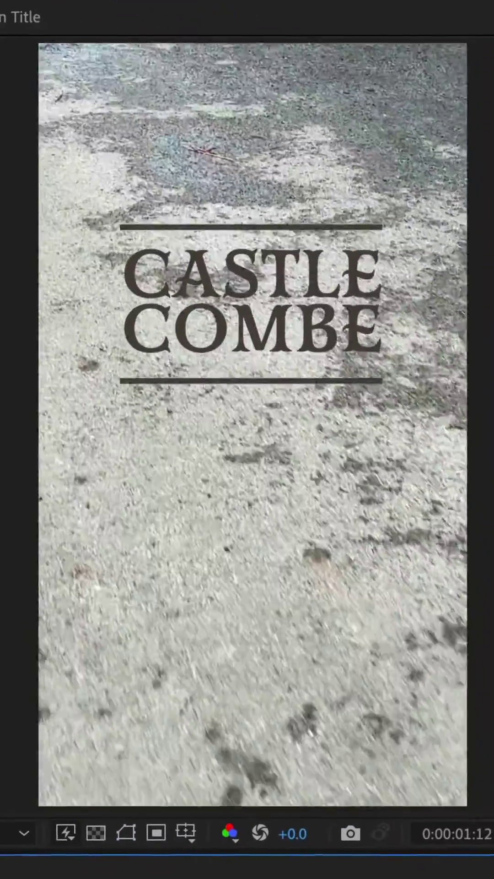